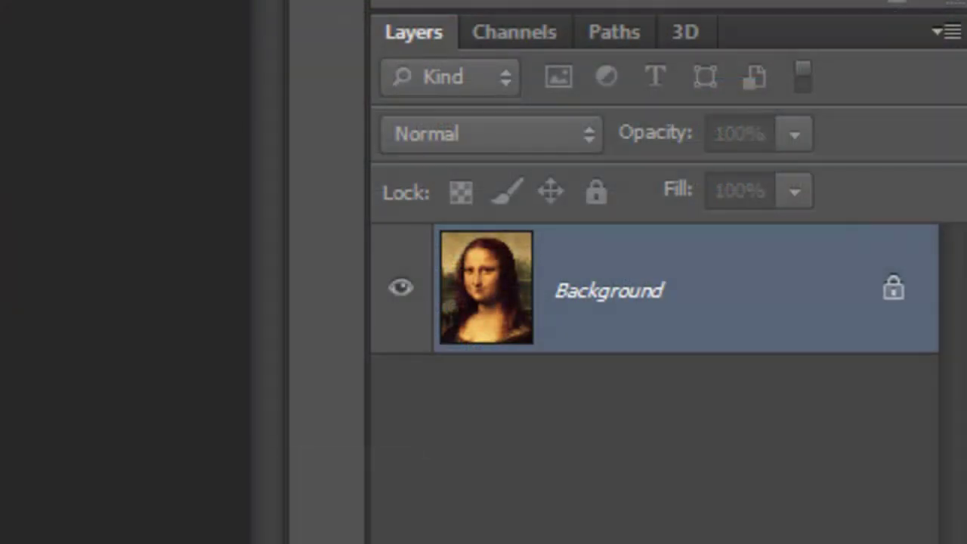
# - Duplicate the Background as Layer 1 and desaturate the copy to black and white
pyautogui.hotkey('ctrl', 'j')
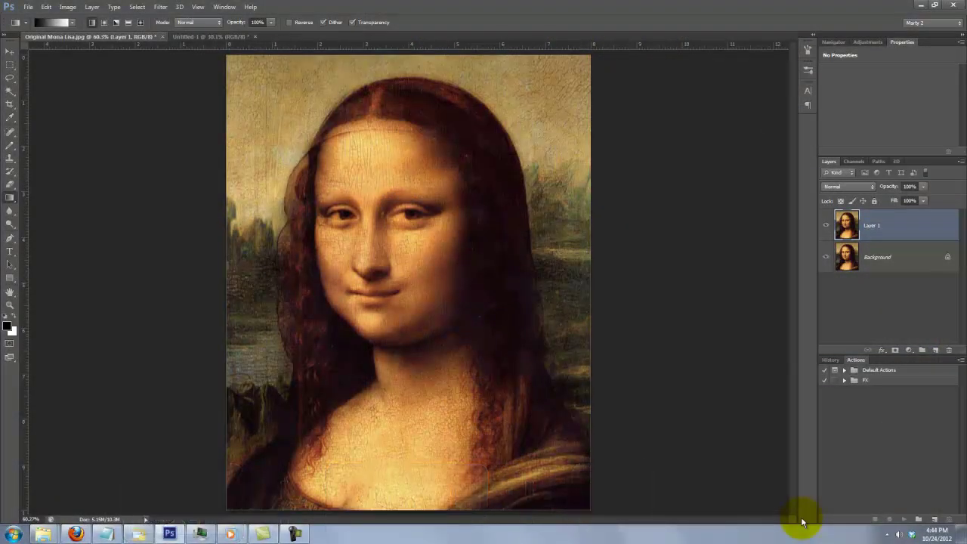
pyautogui.hotkey('ctrl', 'shift', 'u')
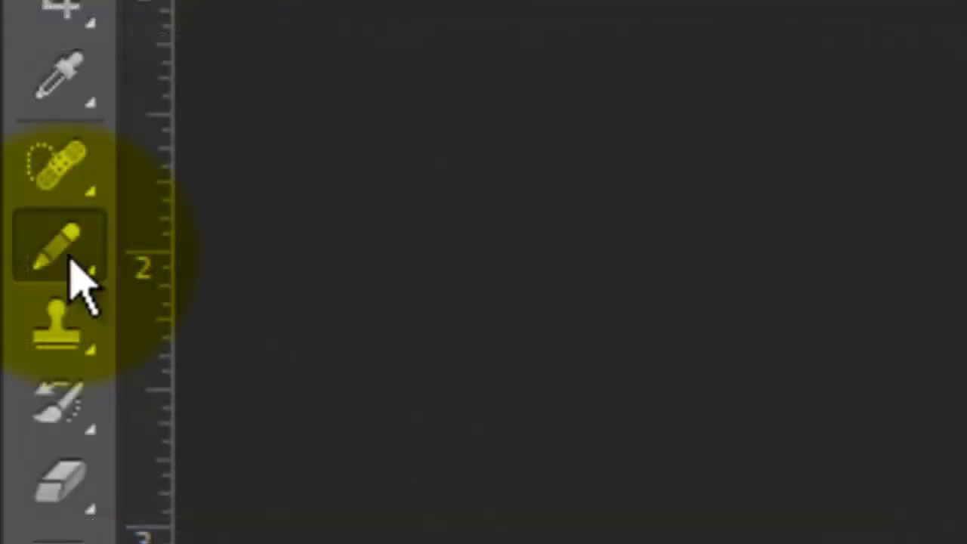
# - Switch to the Pencil with a 5 px tip in Quick Mask mode
pyautogui.click(14, 148)
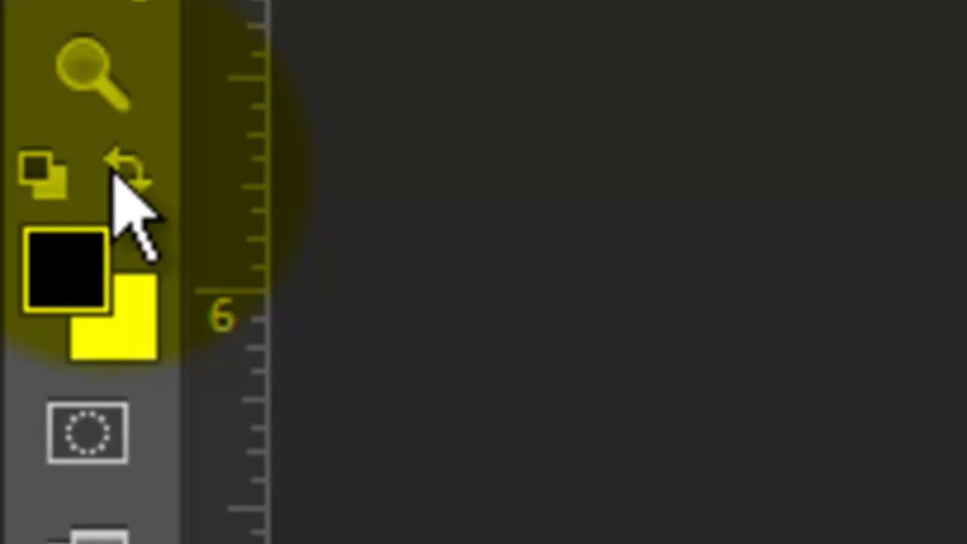
pyautogui.click(86, 428)
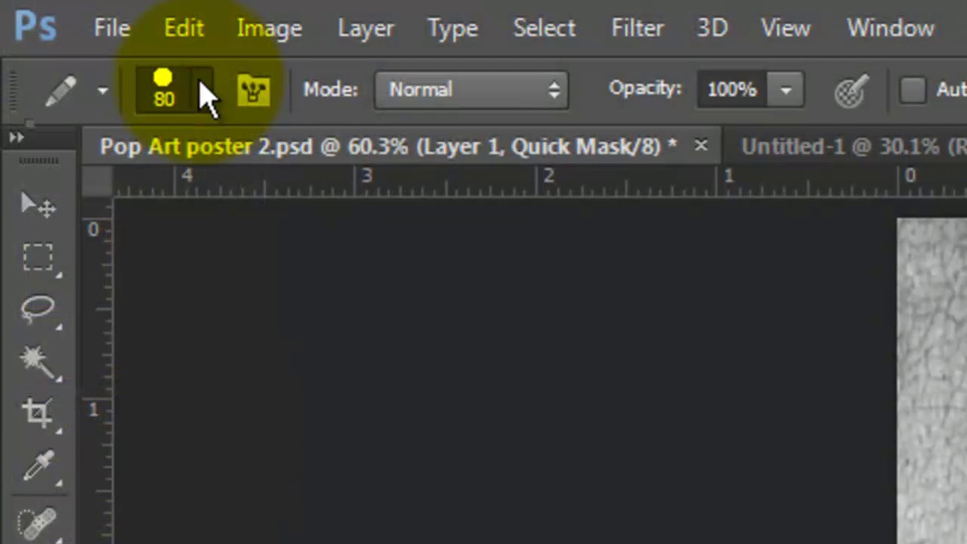
pyautogui.click(203, 91)
pyautogui.click(340, 398)
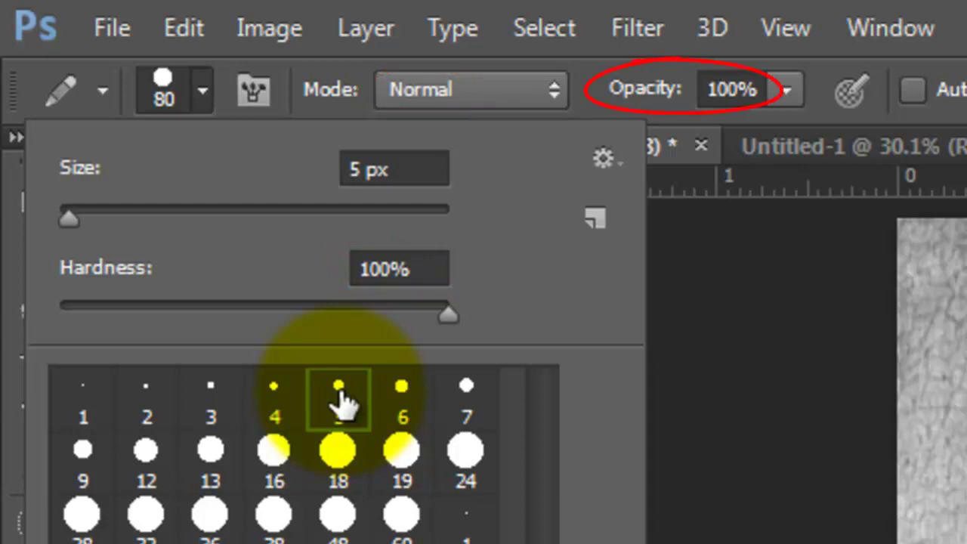
# - Trace a red mask outline around the hair and down to both shoulders
pyautogui.moveTo(308, 148)
pyautogui.mouseDown()
pyautogui.moveTo(395, 79)
pyautogui.moveTo(479, 95)
pyautogui.moveTo(518, 146)
pyautogui.moveTo(529, 242)
pyautogui.mouseUp()
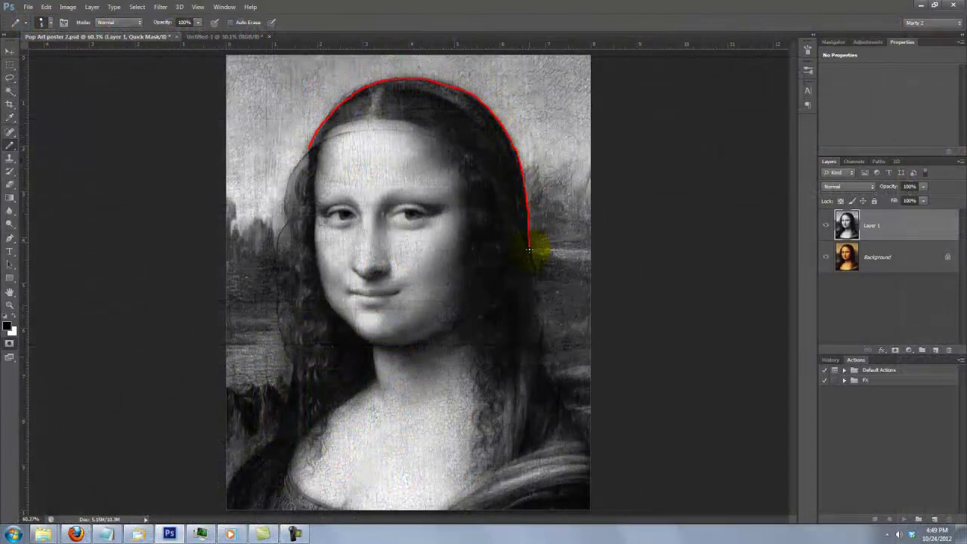
pyautogui.moveTo(535, 357); pyautogui.dragTo(589, 435)
pyautogui.moveTo(309, 149)
pyautogui.mouseDown()
pyautogui.moveTo(296, 162)
pyautogui.moveTo(299, 353)
pyautogui.mouseUp()
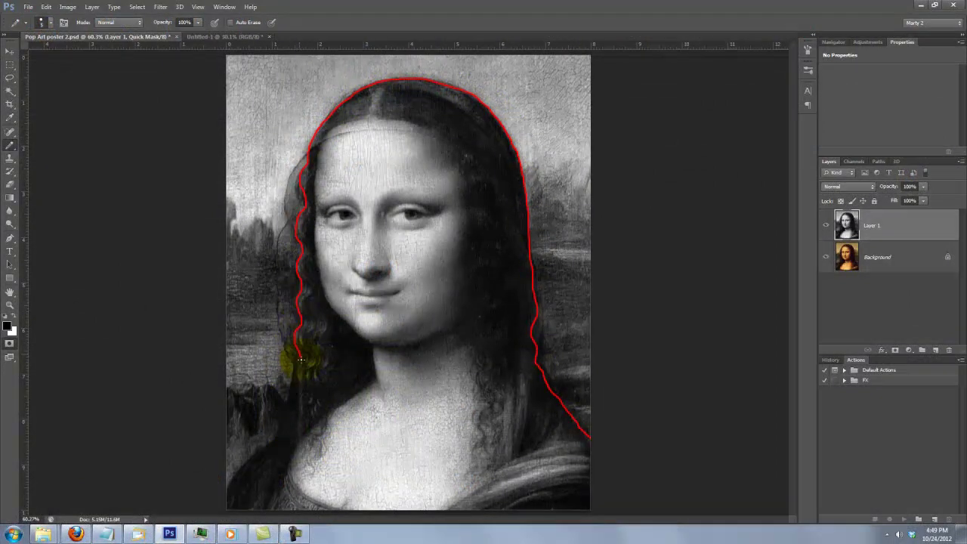
pyautogui.moveTo(289, 427); pyautogui.dragTo(224, 462)
pyautogui.click(10, 197)
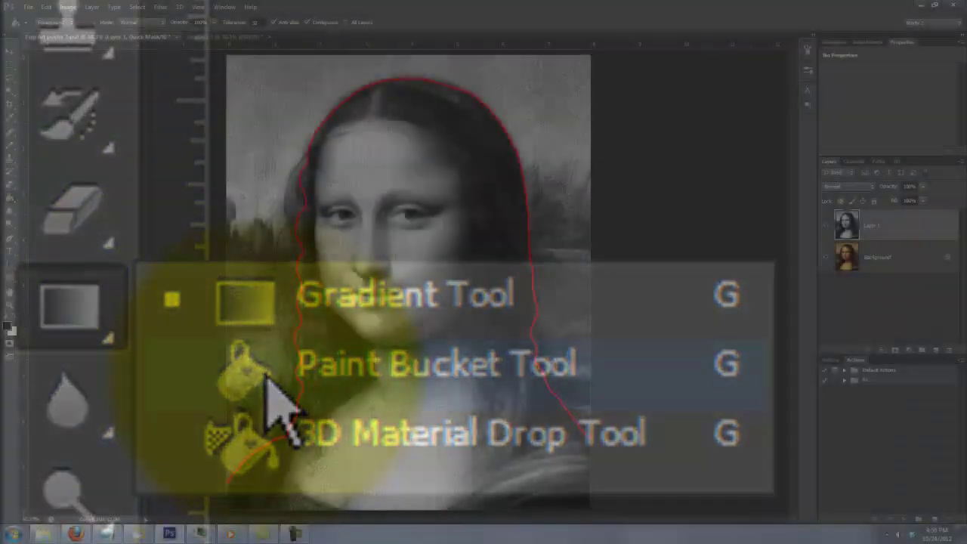
# - Fill the outlined figure with mask red, then fill the surrounding background with white and deselect
pyautogui.click(266, 380)
pyautogui.click(374, 277)
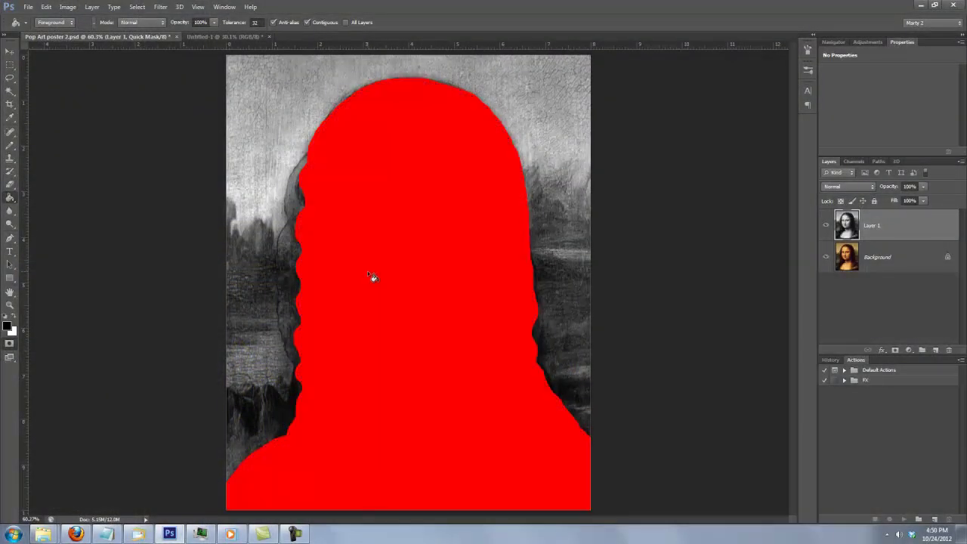
pyautogui.press('q')
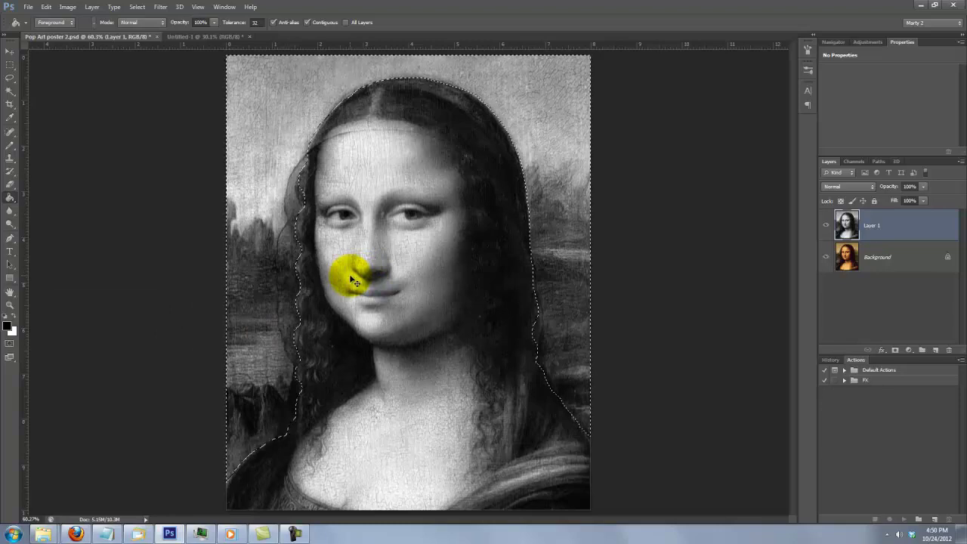
pyautogui.hotkey('ctrl', 'Delete')
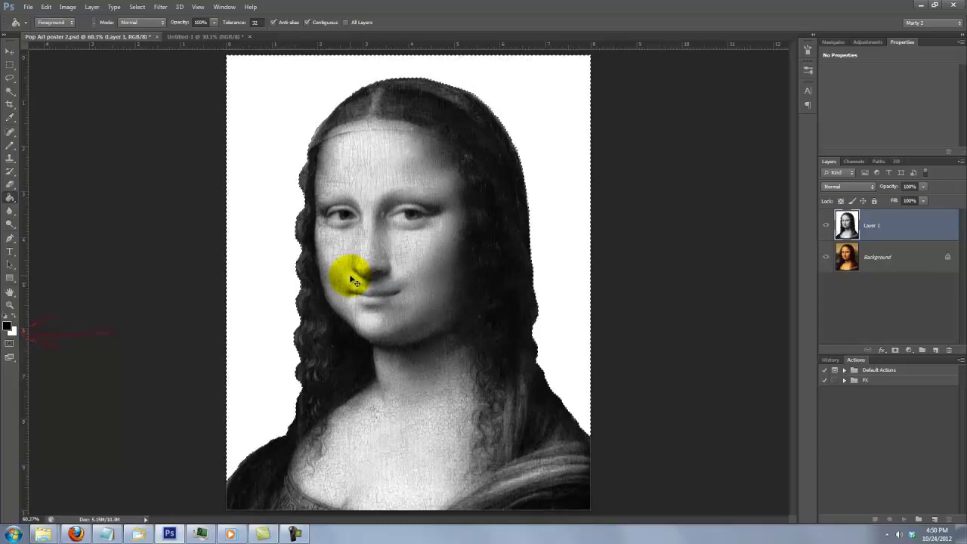
pyautogui.hotkey('ctrl', 'd')
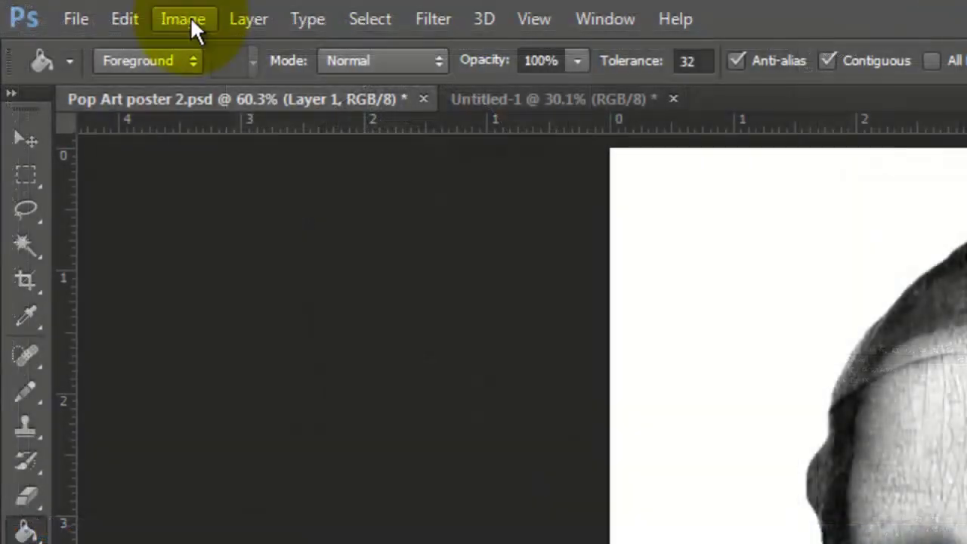
# - Posterize Layer 1 to 2 levels for pure black and white
pyautogui.click(189, 18)
pyautogui.moveTo(209, 88)
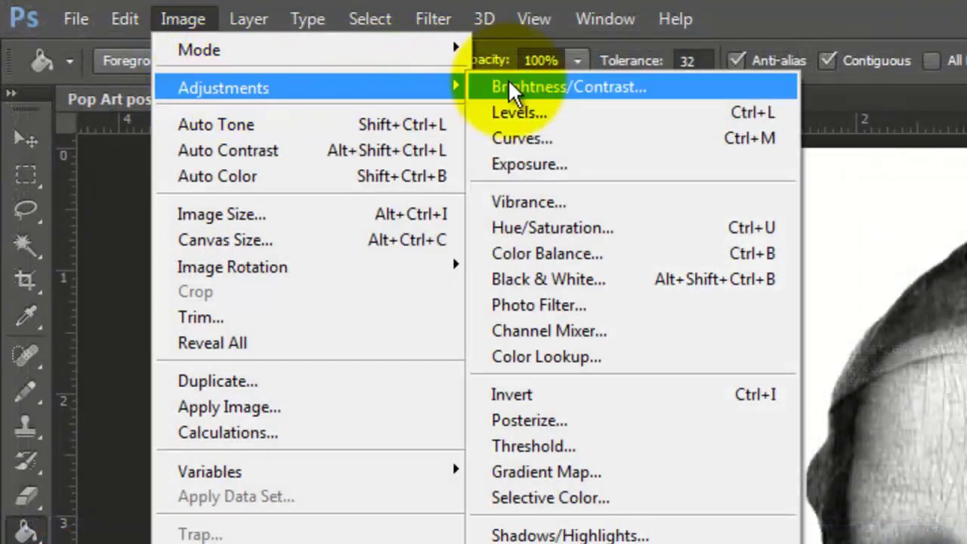
pyautogui.click(590, 420)
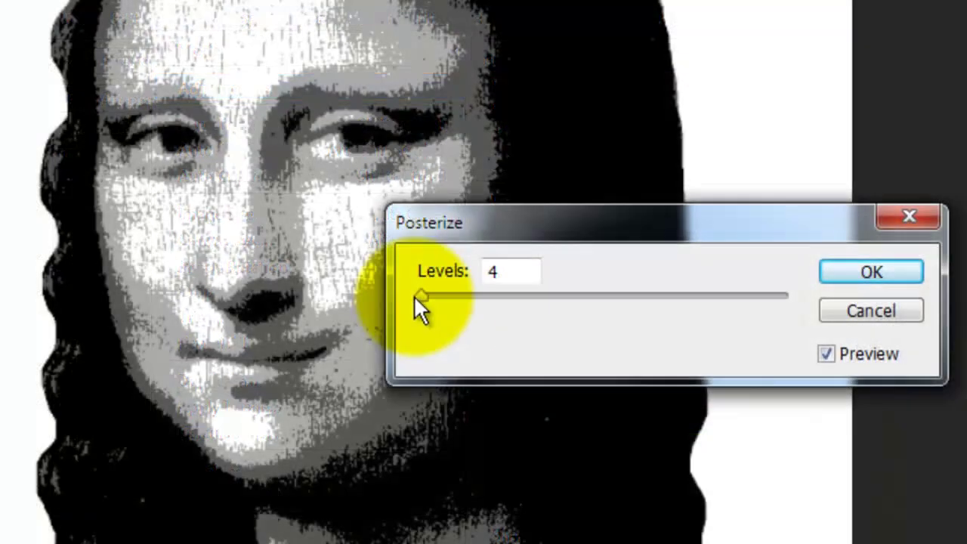
pyautogui.moveTo(415, 295); pyautogui.dragTo(386, 298)
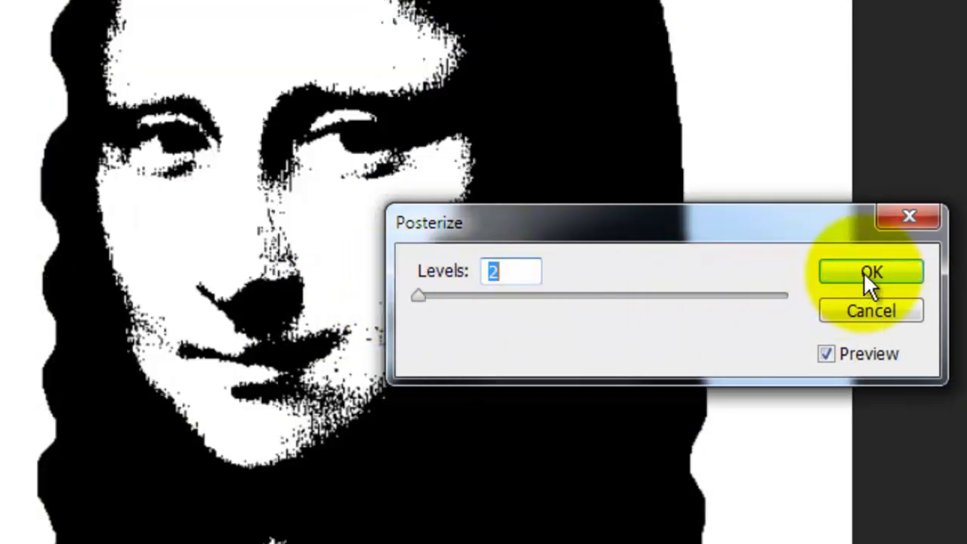
pyautogui.click(863, 272)
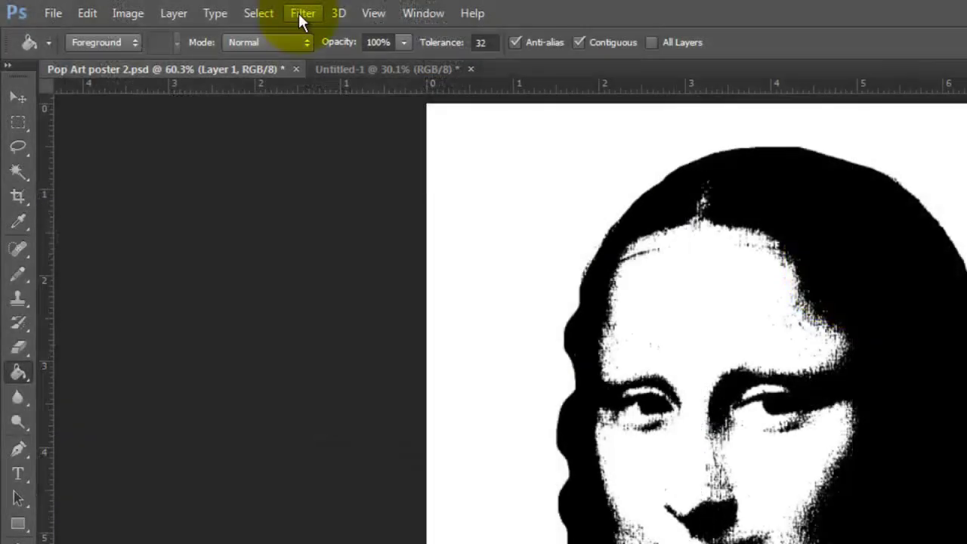
# - Apply a Median noise filter with radius 7 to smooth the stencil
pyautogui.click(298, 13)
pyautogui.moveTo(328, 238)
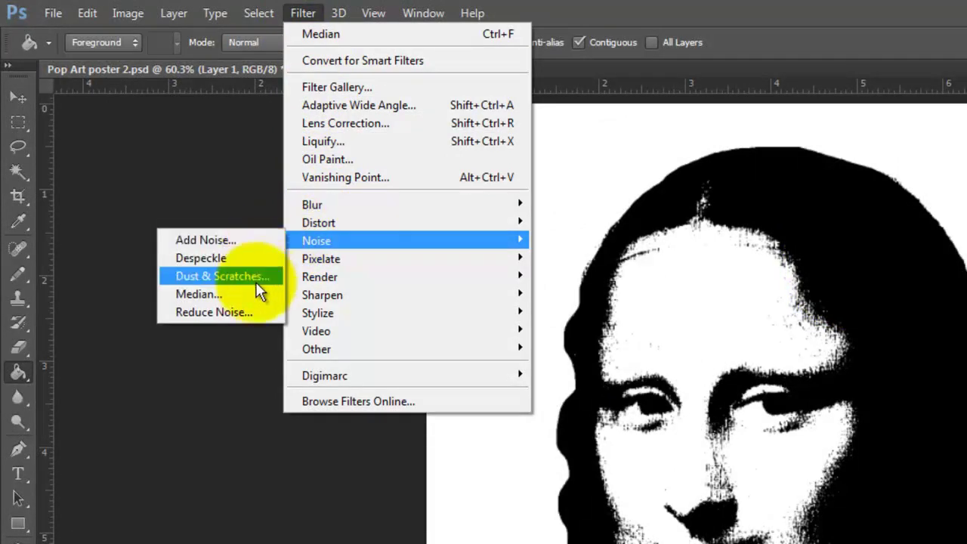
pyautogui.click(250, 298)
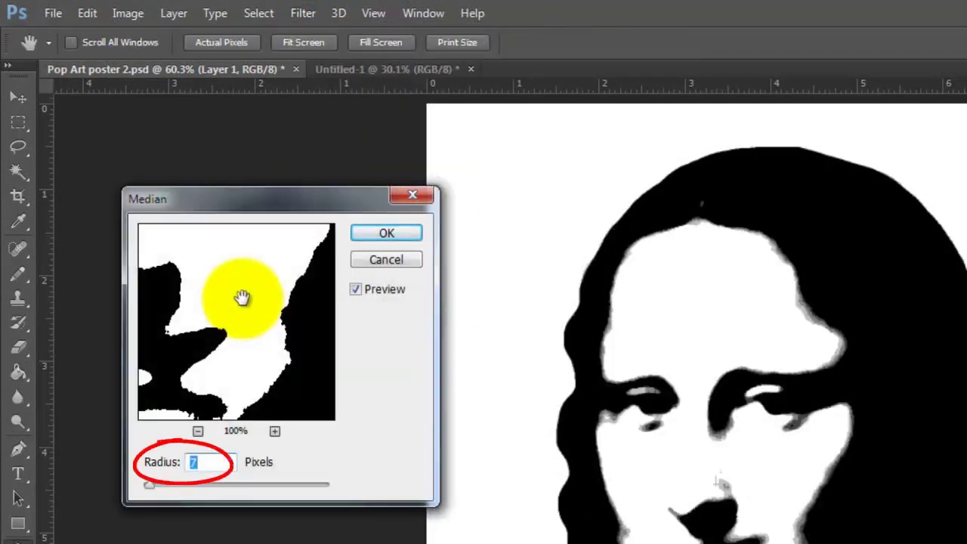
pyautogui.click(389, 233)
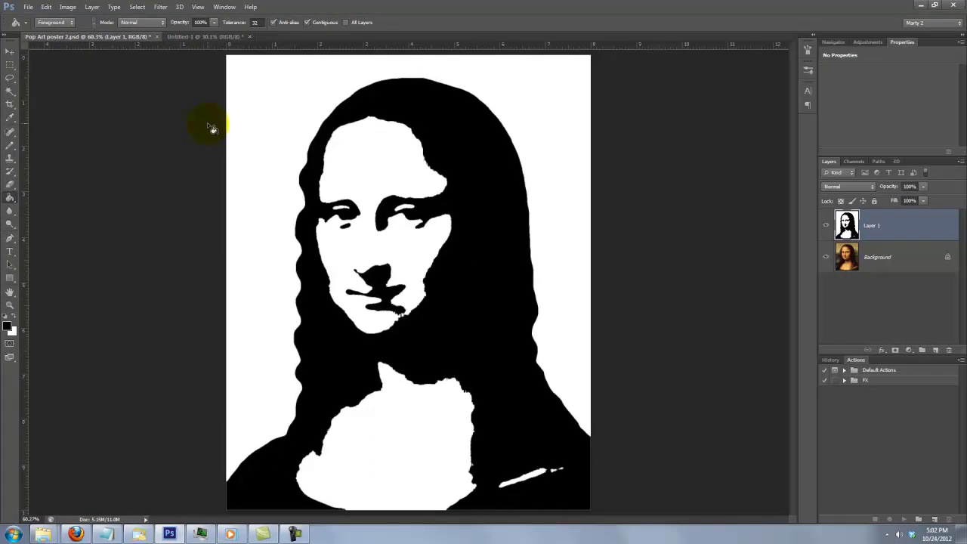
# - Reapply the Median filter and add a 62 px black inside Stroke to Layer 1
pyautogui.hotkey('ctrl', 'f')
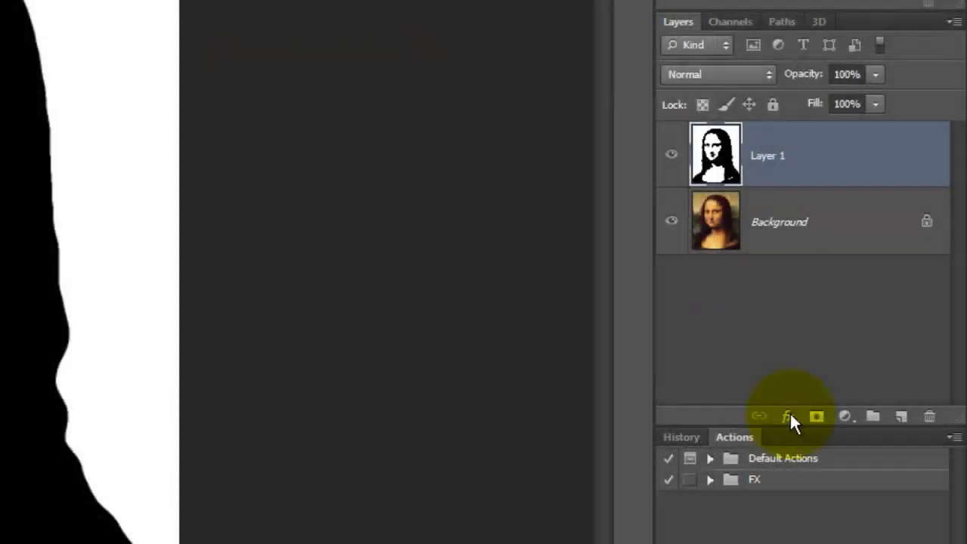
pyautogui.click(790, 417)
pyautogui.click(802, 493)
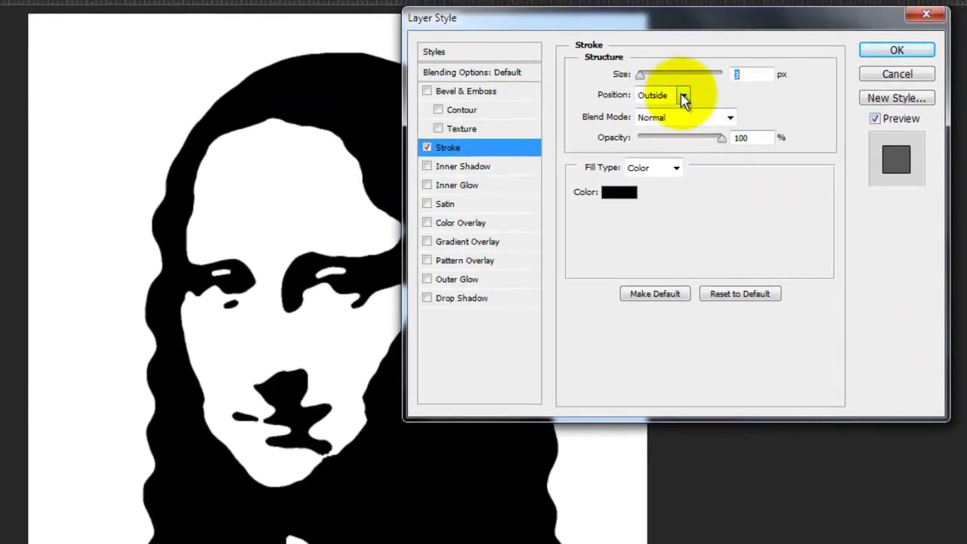
pyautogui.click(684, 97)
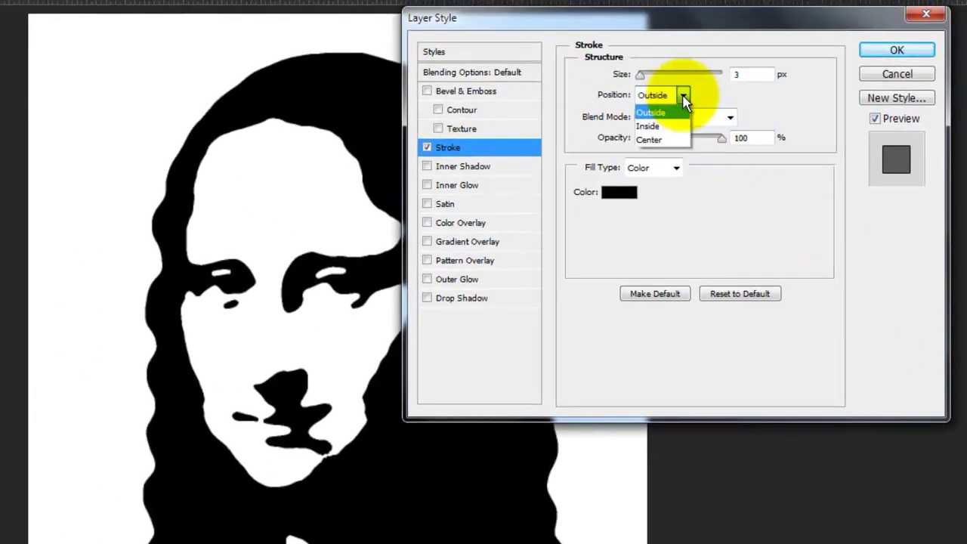
pyautogui.click(673, 126)
pyautogui.moveTo(640, 74); pyautogui.dragTo(663, 75)
pyautogui.click(897, 51)
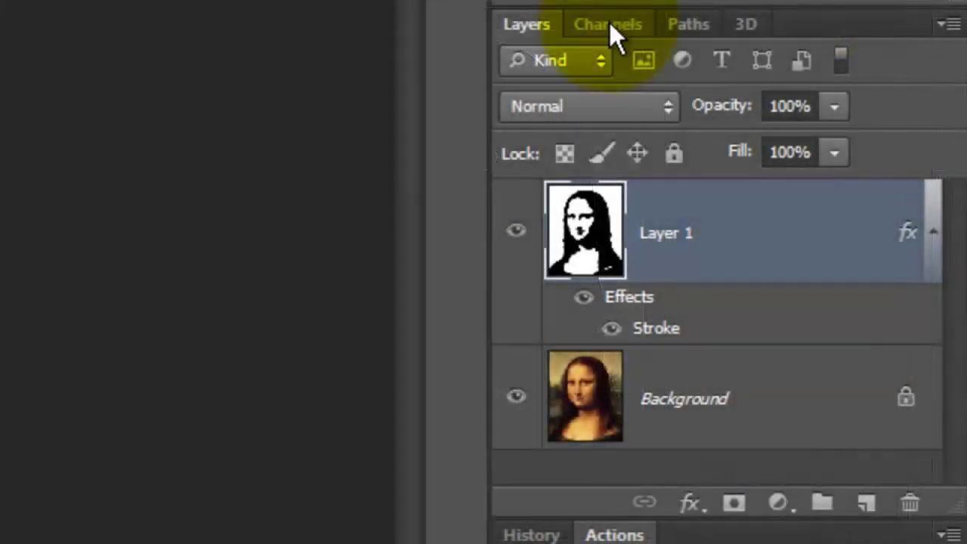
# - Load the RGB channel as a selection and add a new empty Layer 2
pyautogui.click(966, 133)
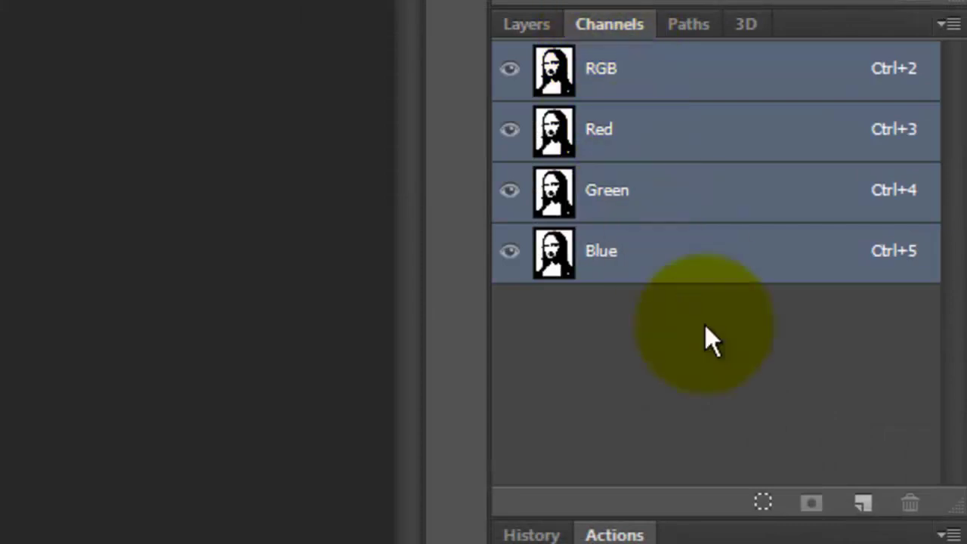
pyautogui.click(763, 502)
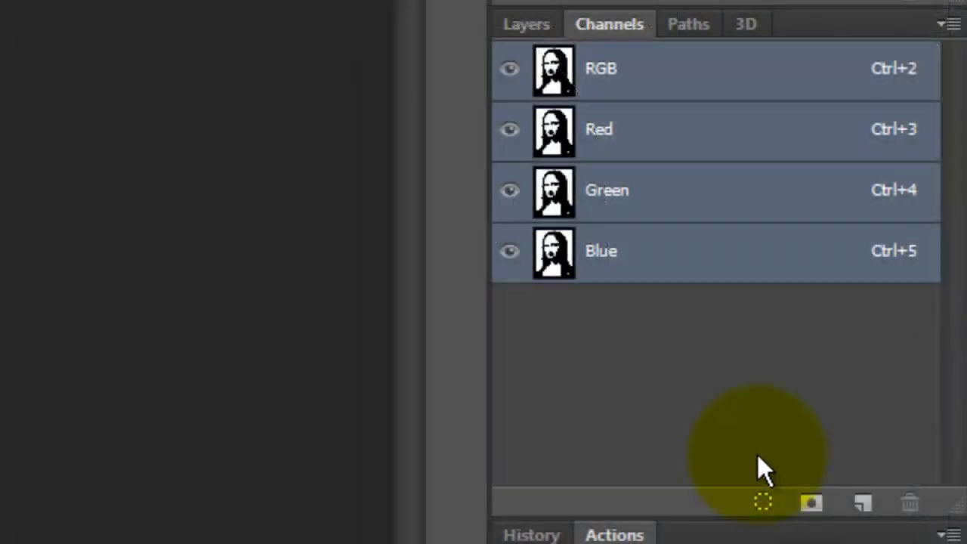
pyautogui.click(524, 25)
pyautogui.click(867, 502)
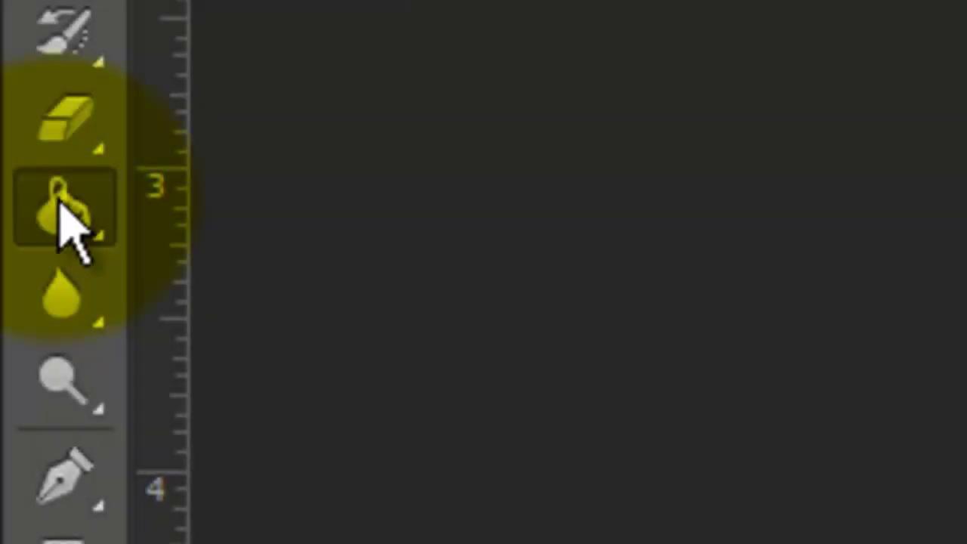
# - Pick the Gradient Tool and set the gradient's starting stop to blue #3a3af3
pyautogui.rightClick(73, 213)
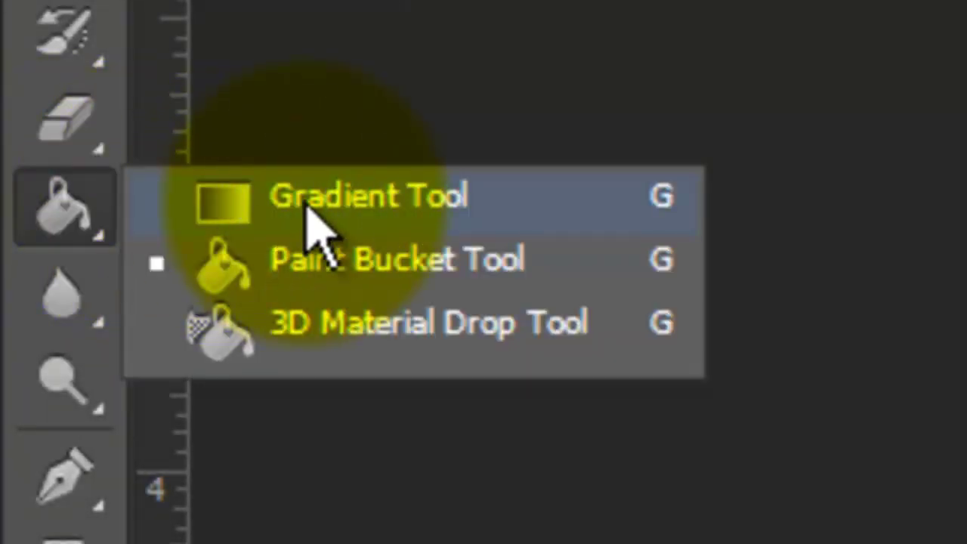
pyautogui.click(310, 198)
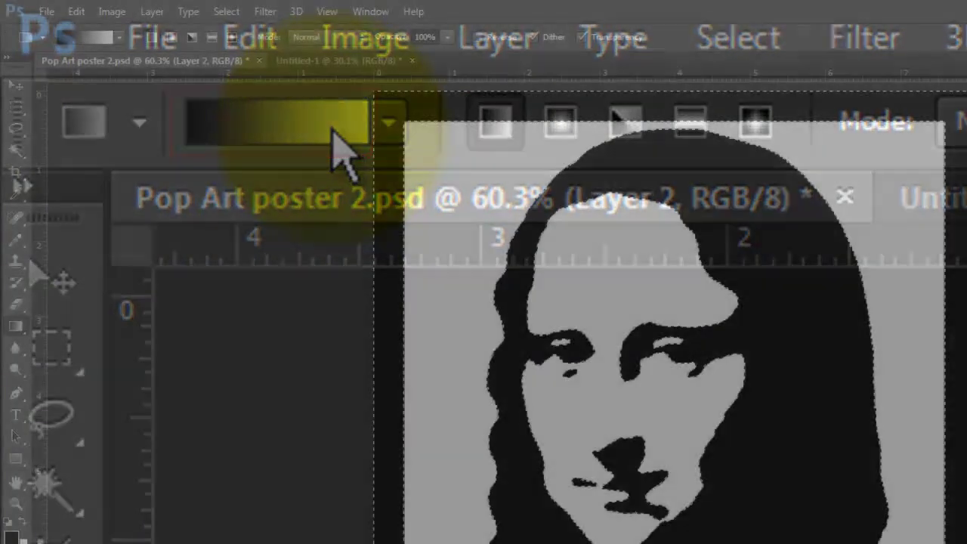
pyautogui.click(335, 139)
pyautogui.click(156, 409)
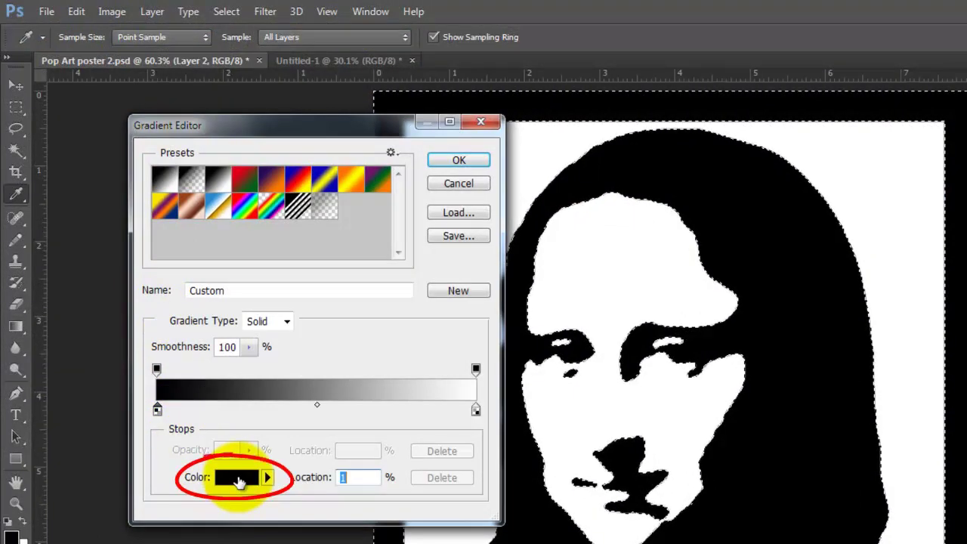
pyautogui.click(239, 481)
pyautogui.click(420, 448)
pyautogui.write('3a3af3')
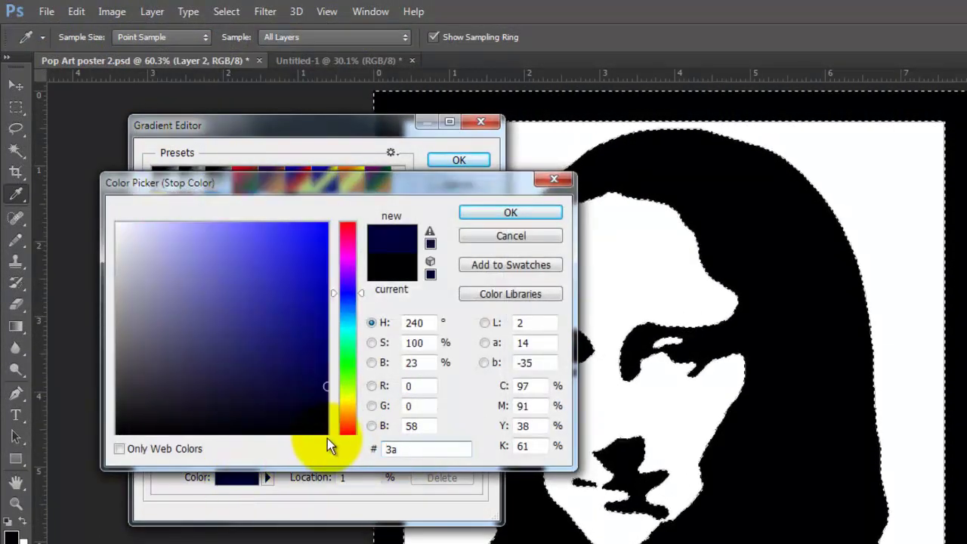
pyautogui.click(511, 212)
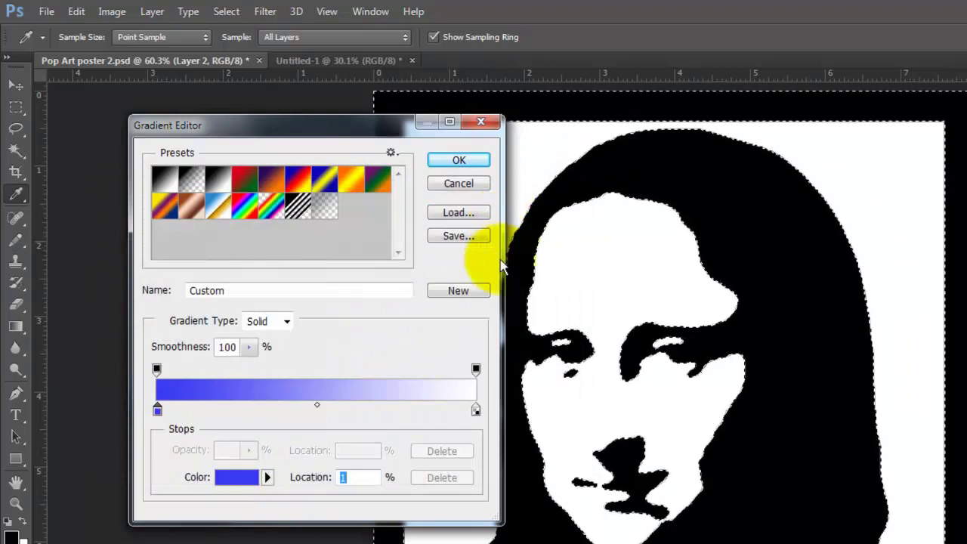
# - Set the end stop to violet #9c14fb and accept the new gradient
pyautogui.click(476, 408)
pyautogui.click(239, 477)
pyautogui.write('9c14fb')
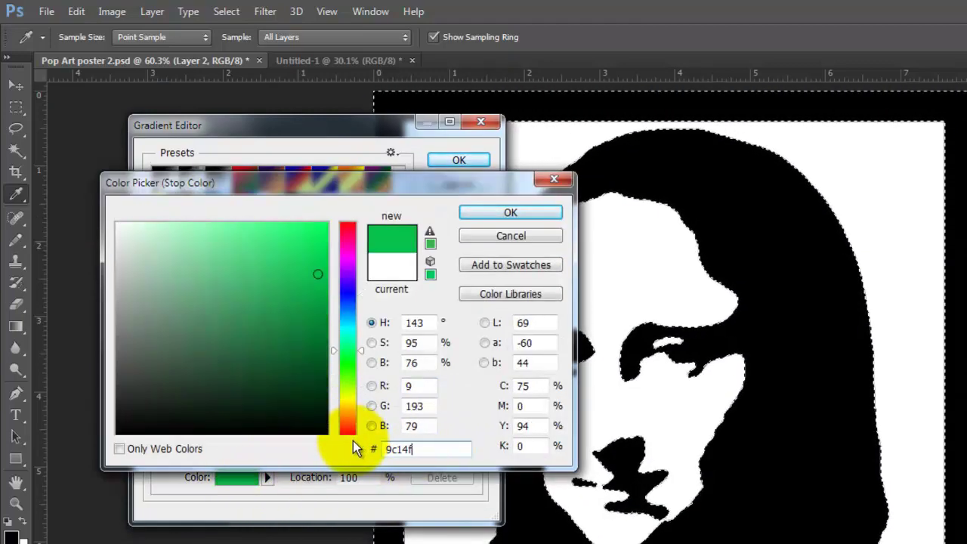
pyautogui.click(528, 212)
pyautogui.click(476, 160)
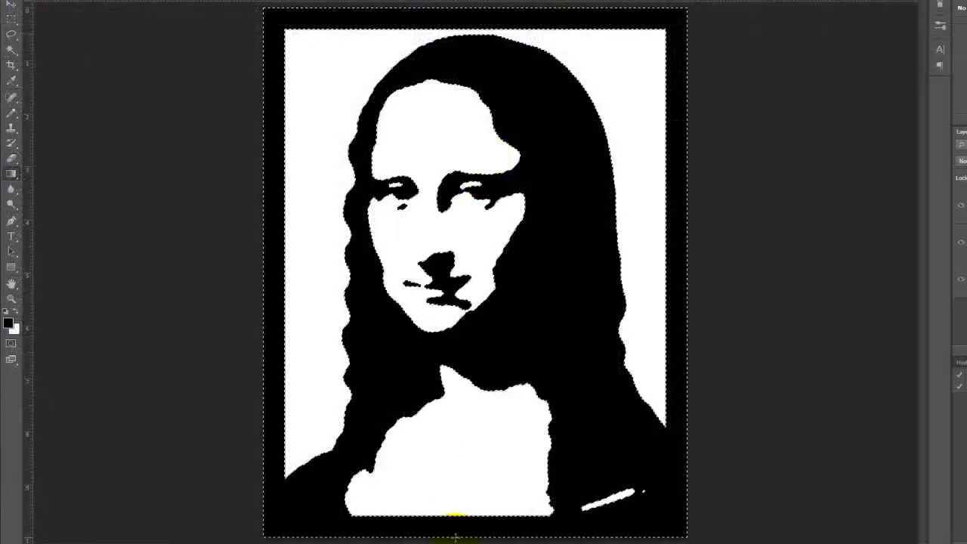
# - Drag a bottom-to-top blue-violet gradient through the selection, deselect, and add Layer 3
pyautogui.moveTo(455, 538)
pyautogui.mouseDown()
pyautogui.moveTo(435, 98)
pyautogui.moveTo(468, 5)
pyautogui.mouseUp()
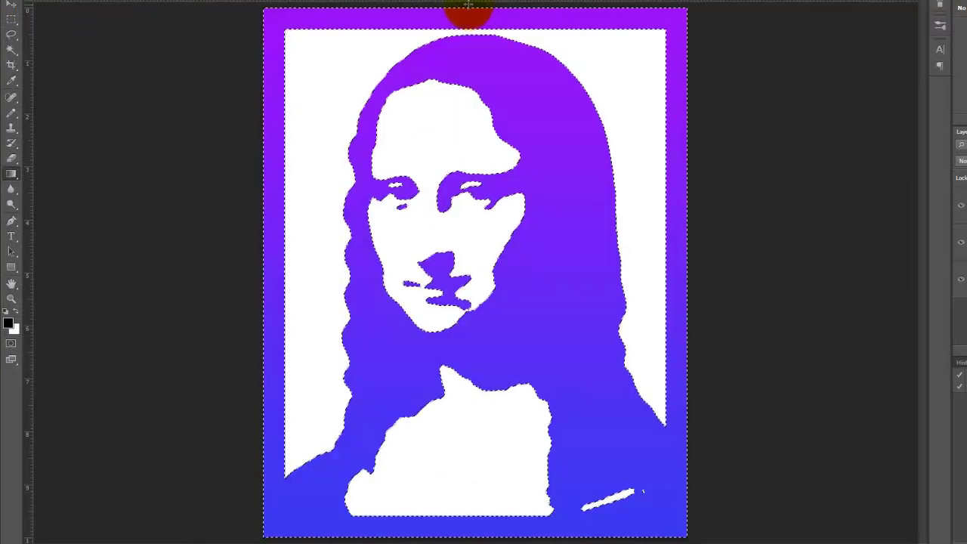
pyautogui.hotkey('ctrl', 'd')
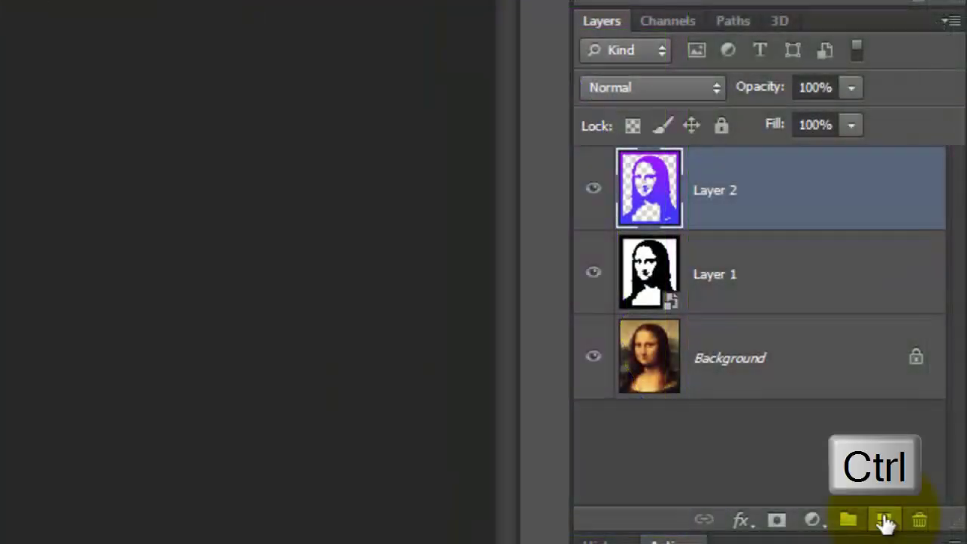
pyautogui.keyDown('ctrl'); pyautogui.click(884, 521); pyautogui.keyUp('ctrl')
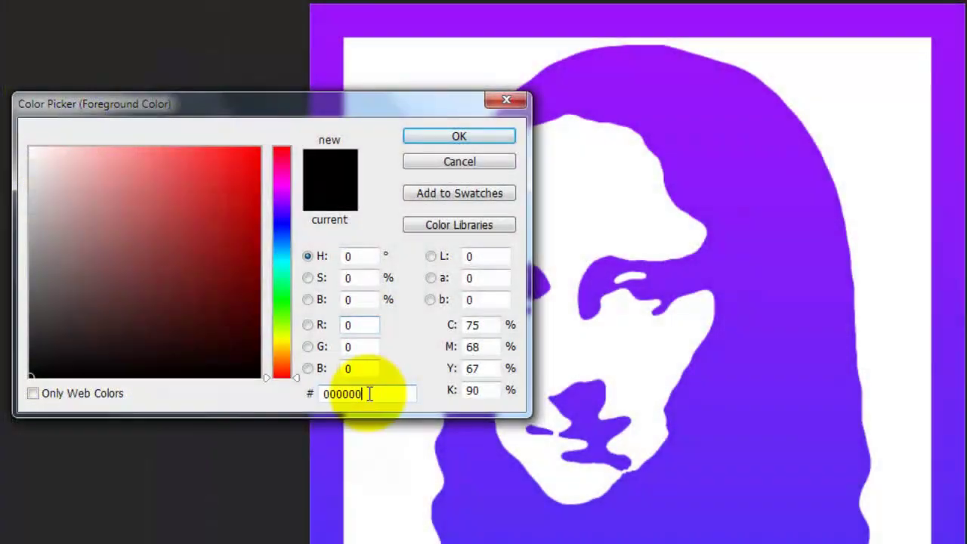
# - Set the foreground colour to pale pink ffbcbc and fill the layer with it
pyautogui.write('0ffbcb')
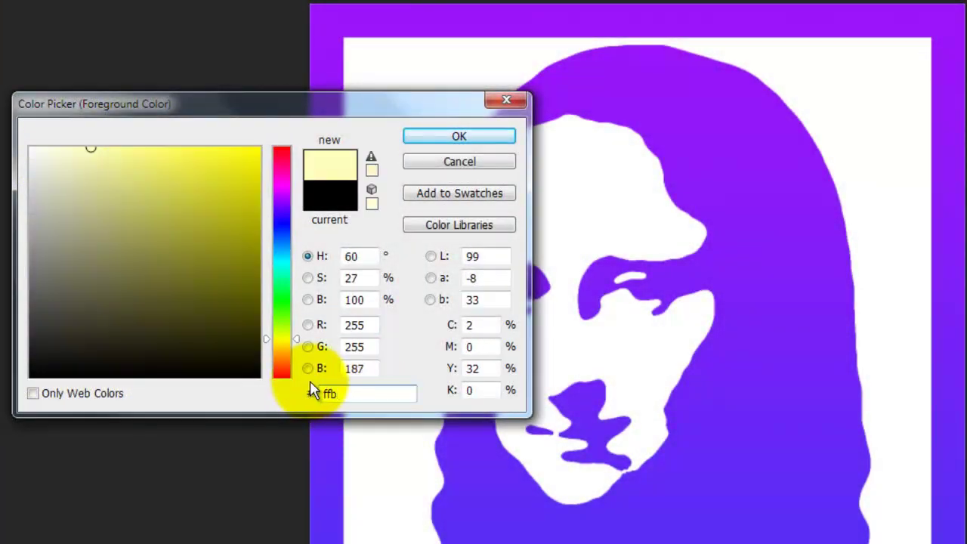
pyautogui.write('cbc')
pyautogui.click(459, 137)
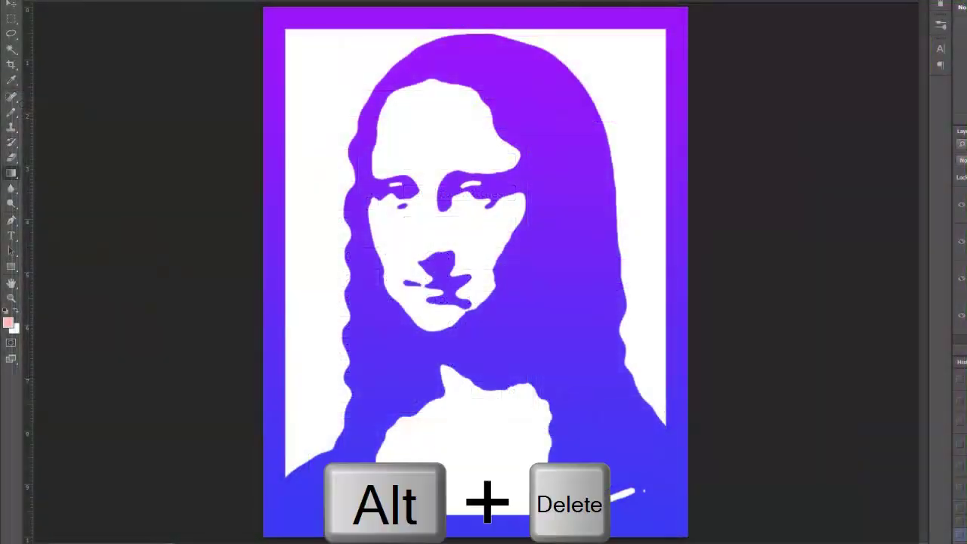
pyautogui.hotkey('alt', 'Delete')
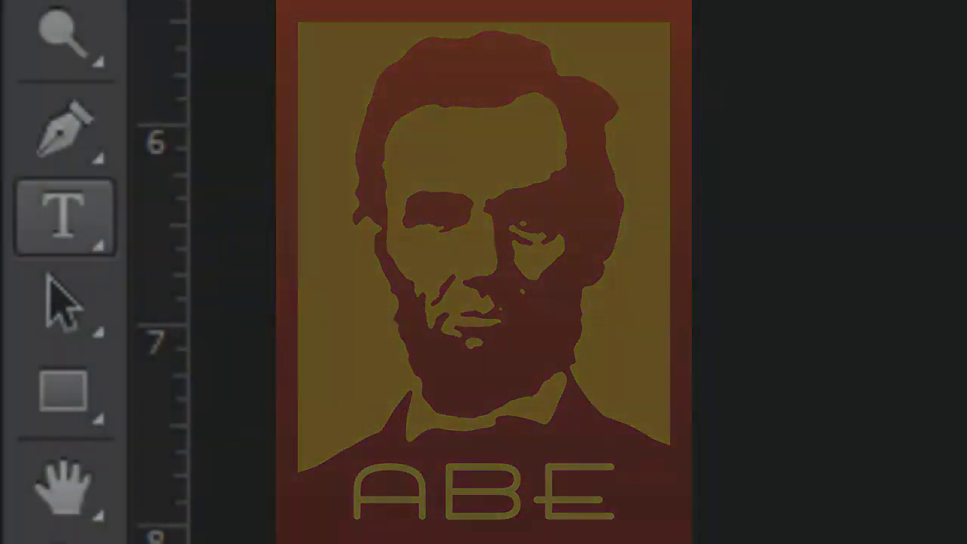
# - With the Horizontal Type Tool, sample the poster's yellow-orange as text colour and type 'ABE'
pyautogui.click(54, 213)
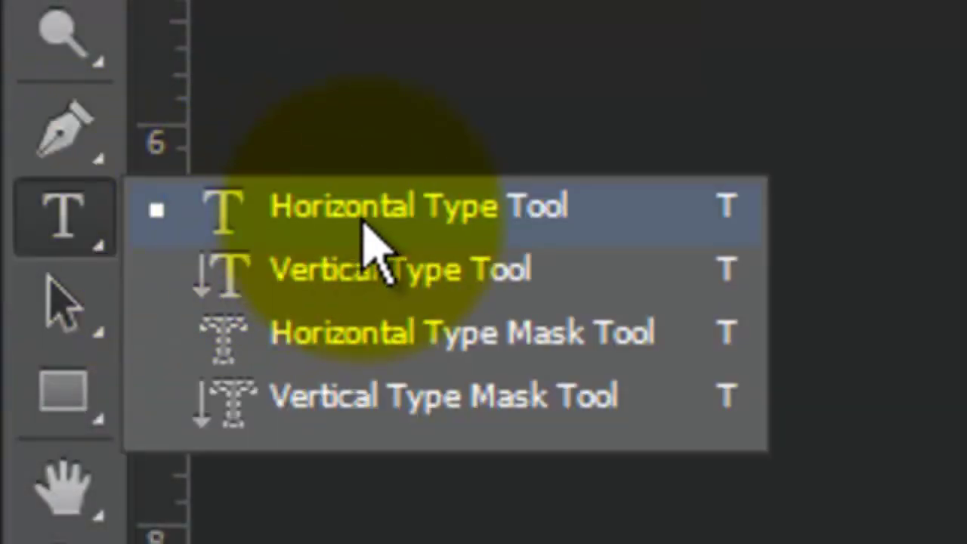
pyautogui.click(363, 220)
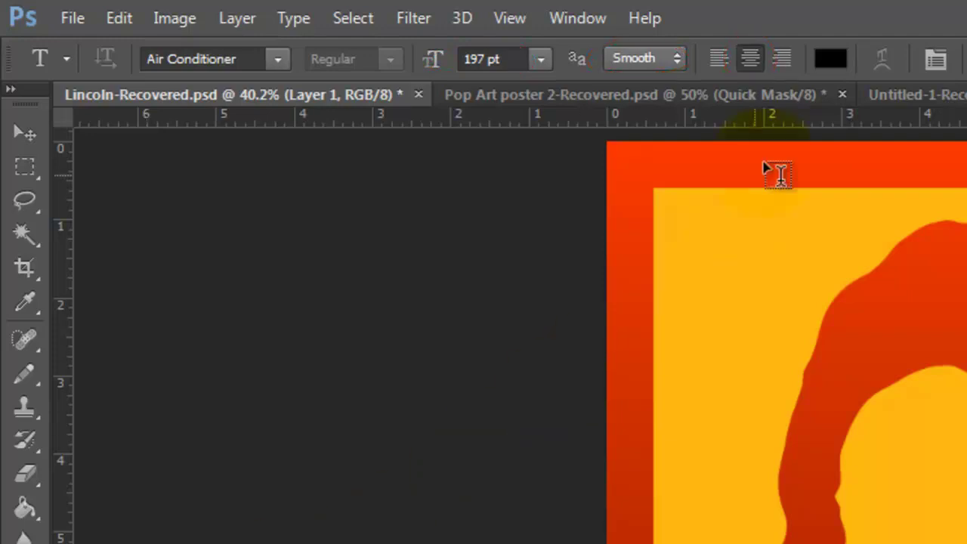
pyautogui.click(837, 61)
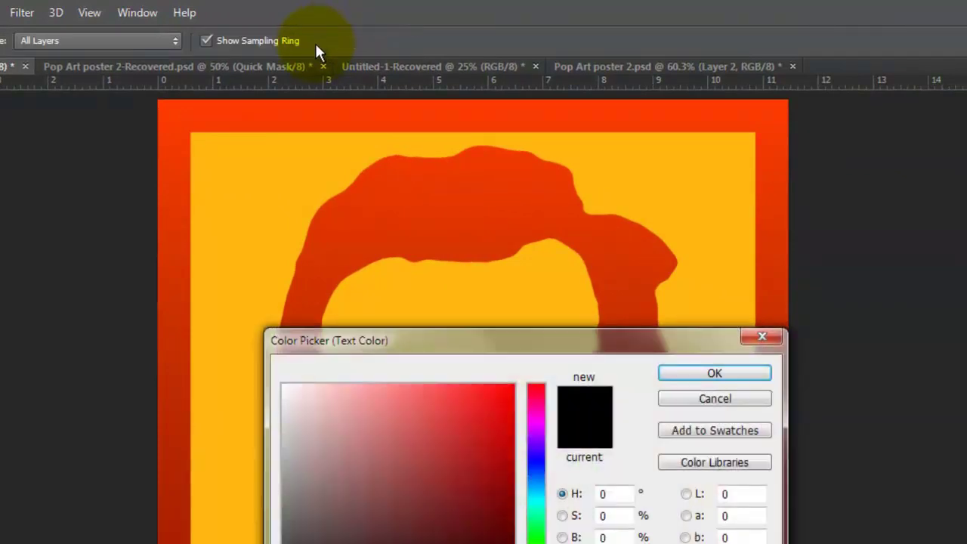
pyautogui.click(257, 155)
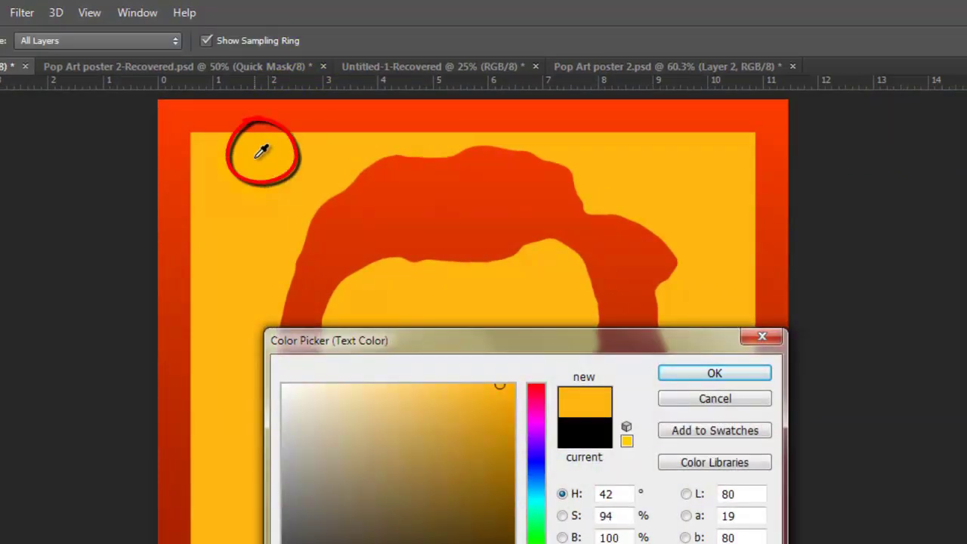
pyautogui.click(702, 376)
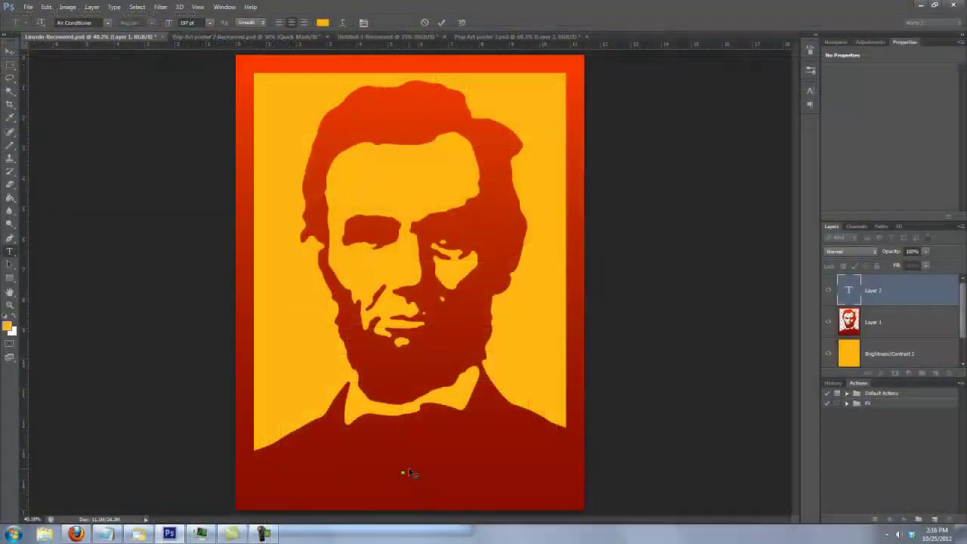
pyautogui.write('ABE')
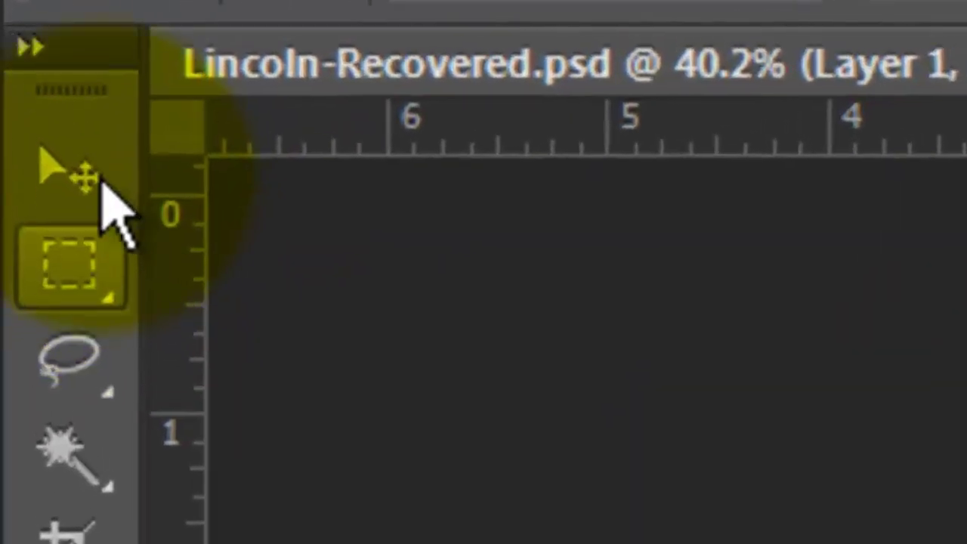
# - Move the 'ABE' text lower on the Lincoln poster and align it horizontally to the full-canvas selection
pyautogui.click(9, 50)
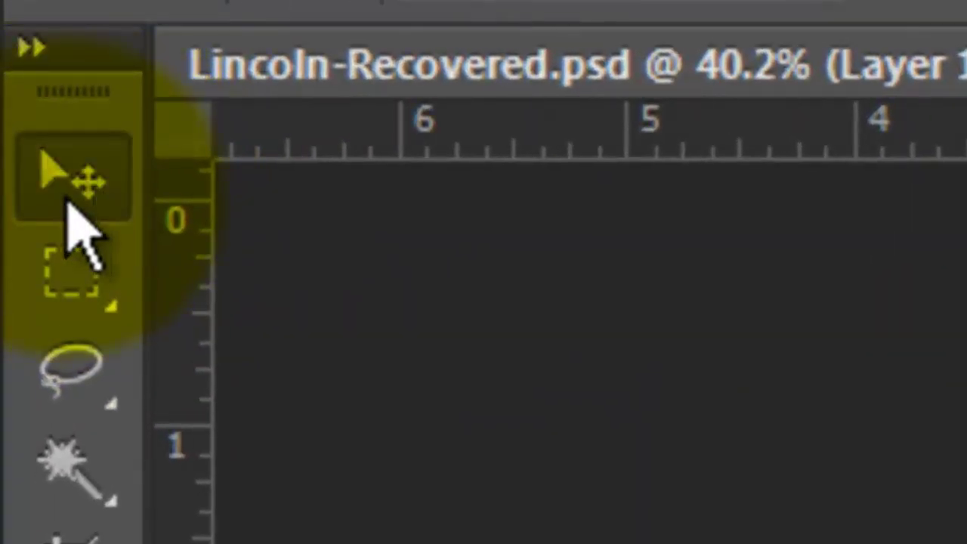
pyautogui.moveTo(400, 436); pyautogui.dragTo(383, 478)
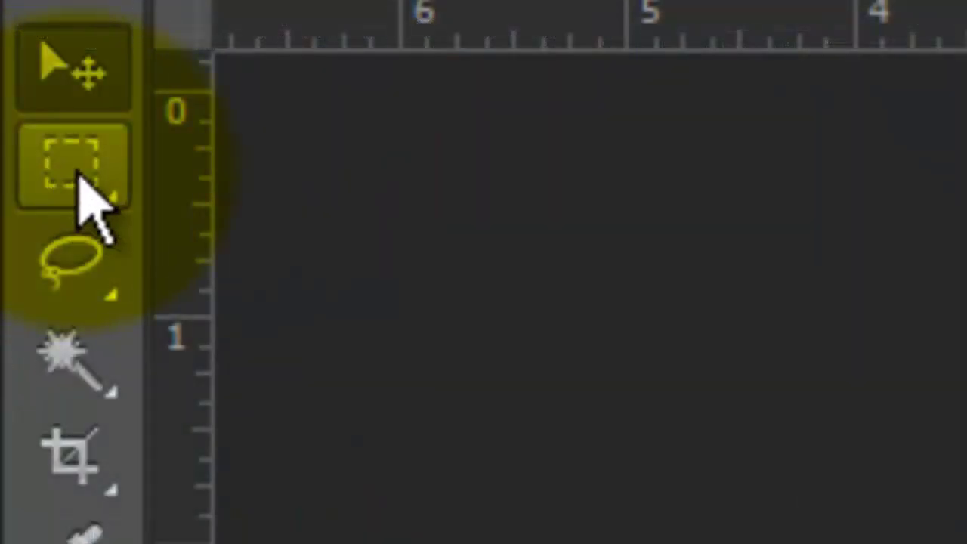
pyautogui.click(10, 67)
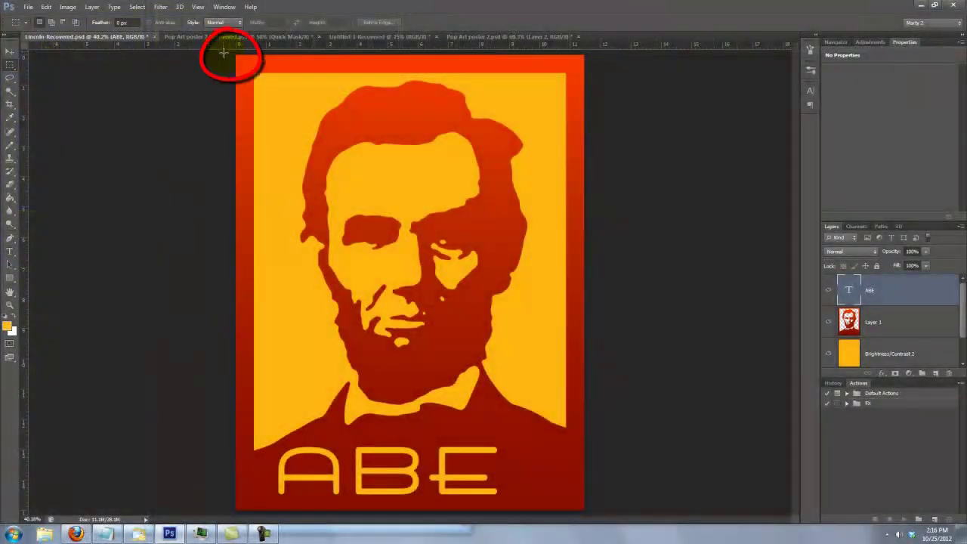
pyautogui.moveTo(227, 53)
pyautogui.mouseDown()
pyautogui.moveTo(383, 200)
pyautogui.moveTo(643, 540)
pyautogui.mouseUp()
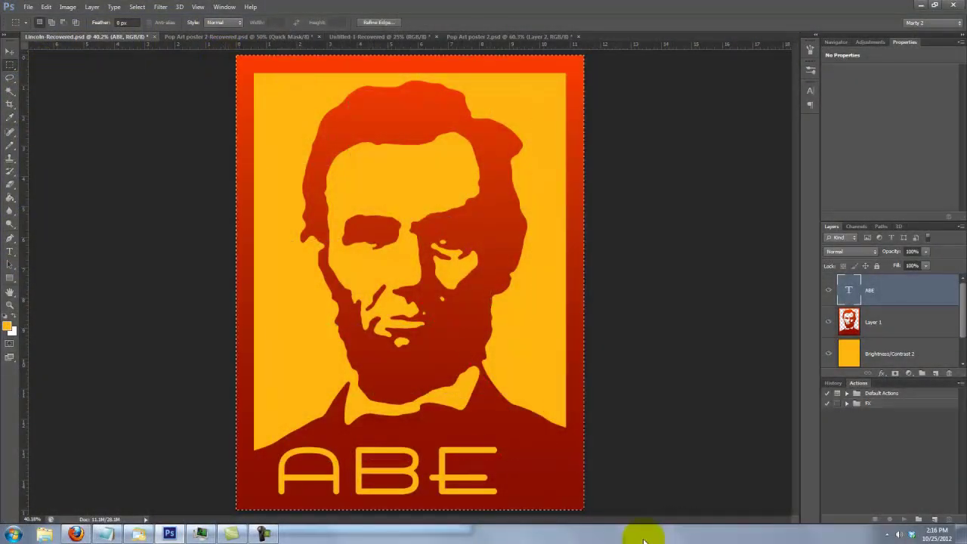
pyautogui.click(9, 52)
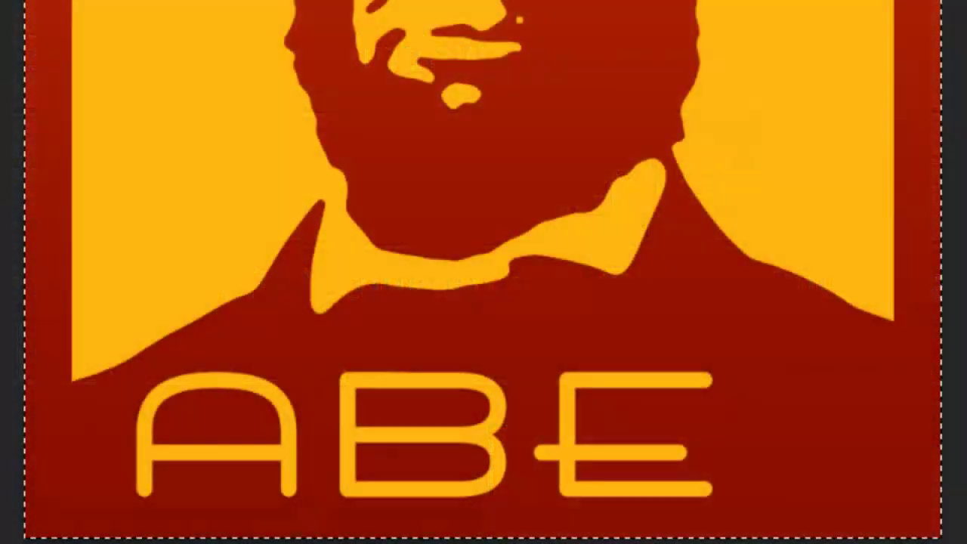
pyautogui.click(613, 176)
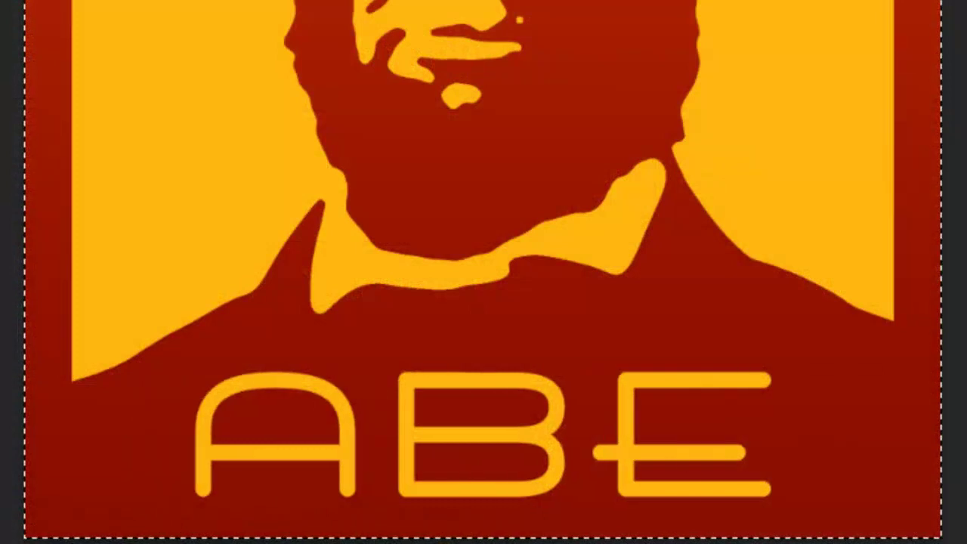